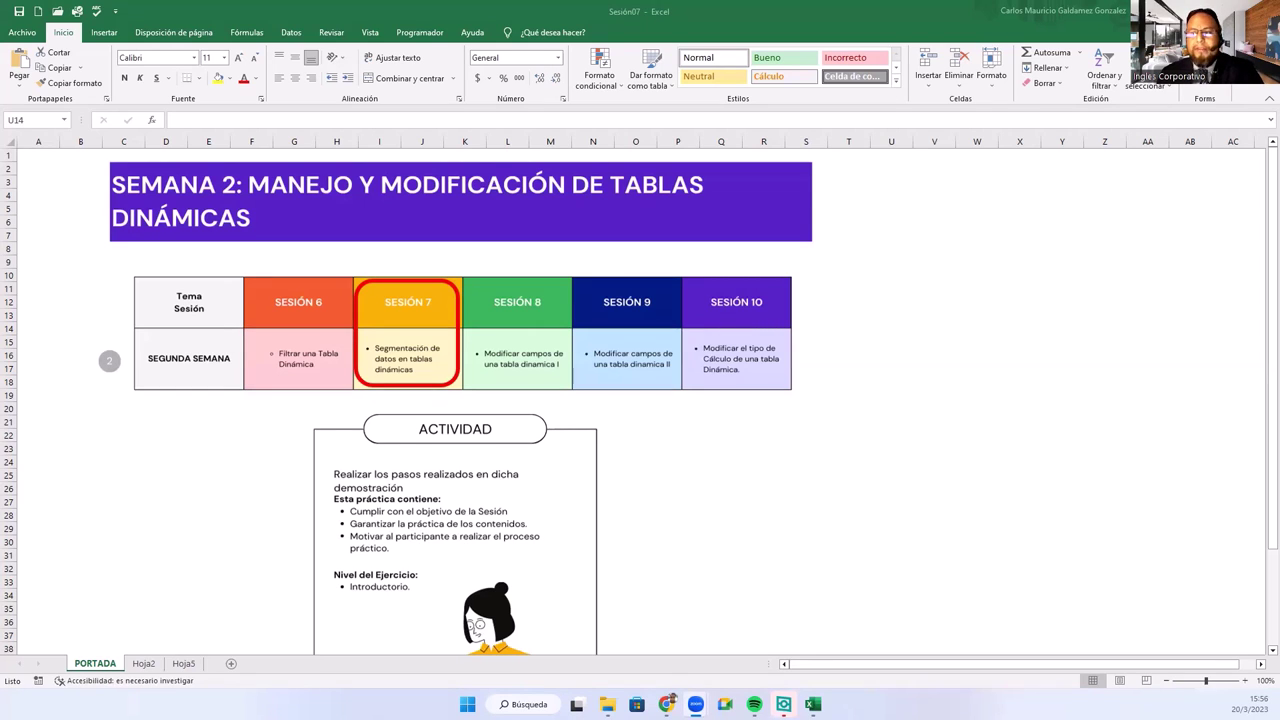
# Switch to the Hoja2 sheet holding the 16-record sales table
pyautogui.click(140, 668)
pyautogui.click(140, 668)
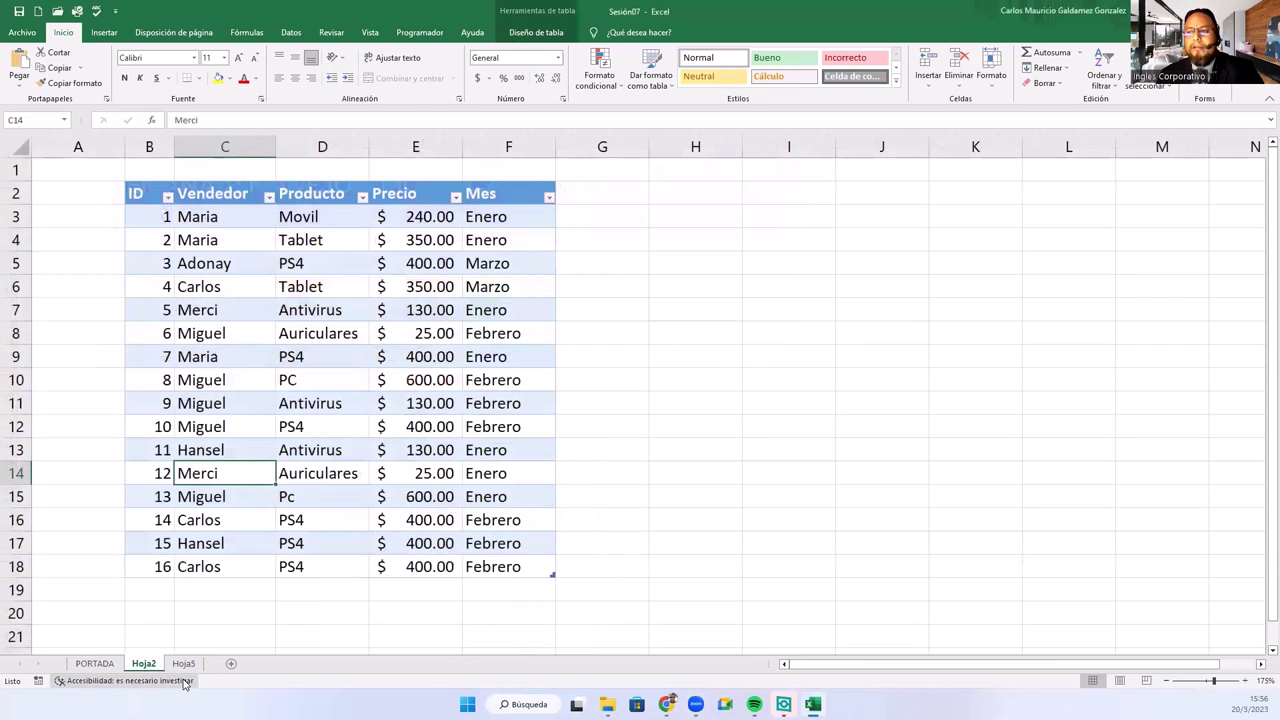
# Go to Hoja5 and select a value cell in the Suma de Precio pivot table
pyautogui.click(240, 310)
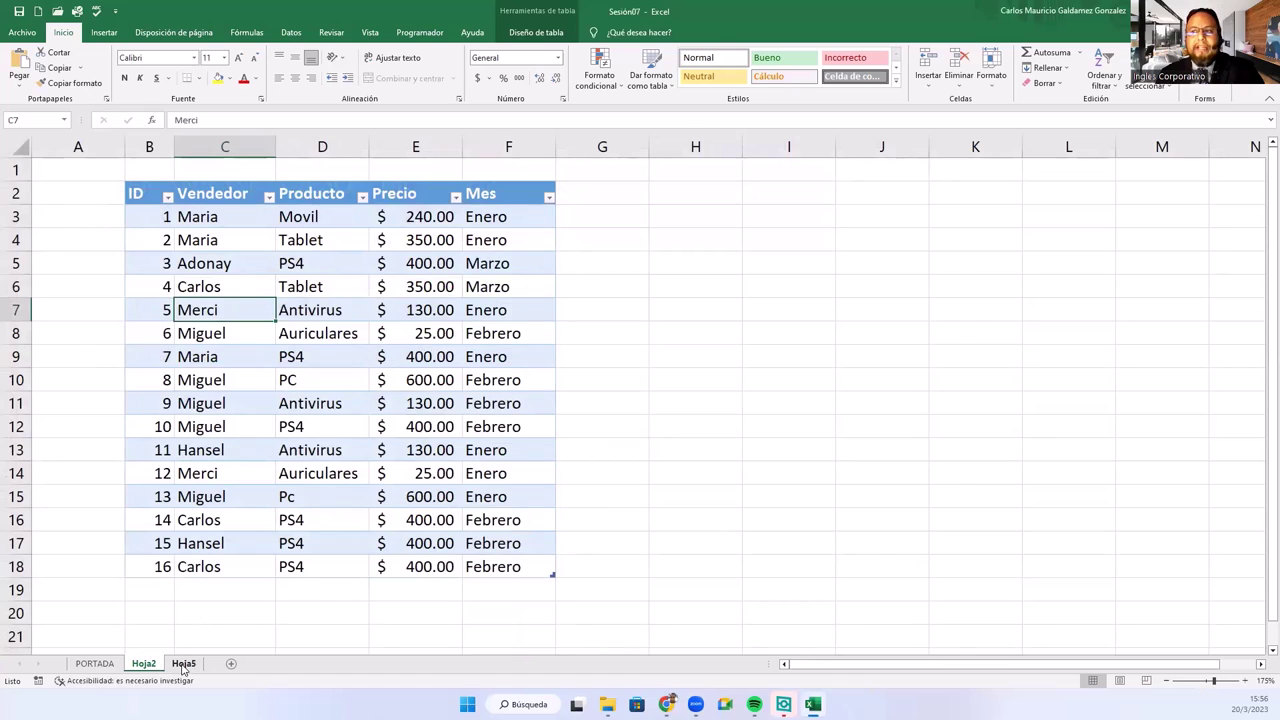
pyautogui.click(183, 664)
pyautogui.click(198, 280)
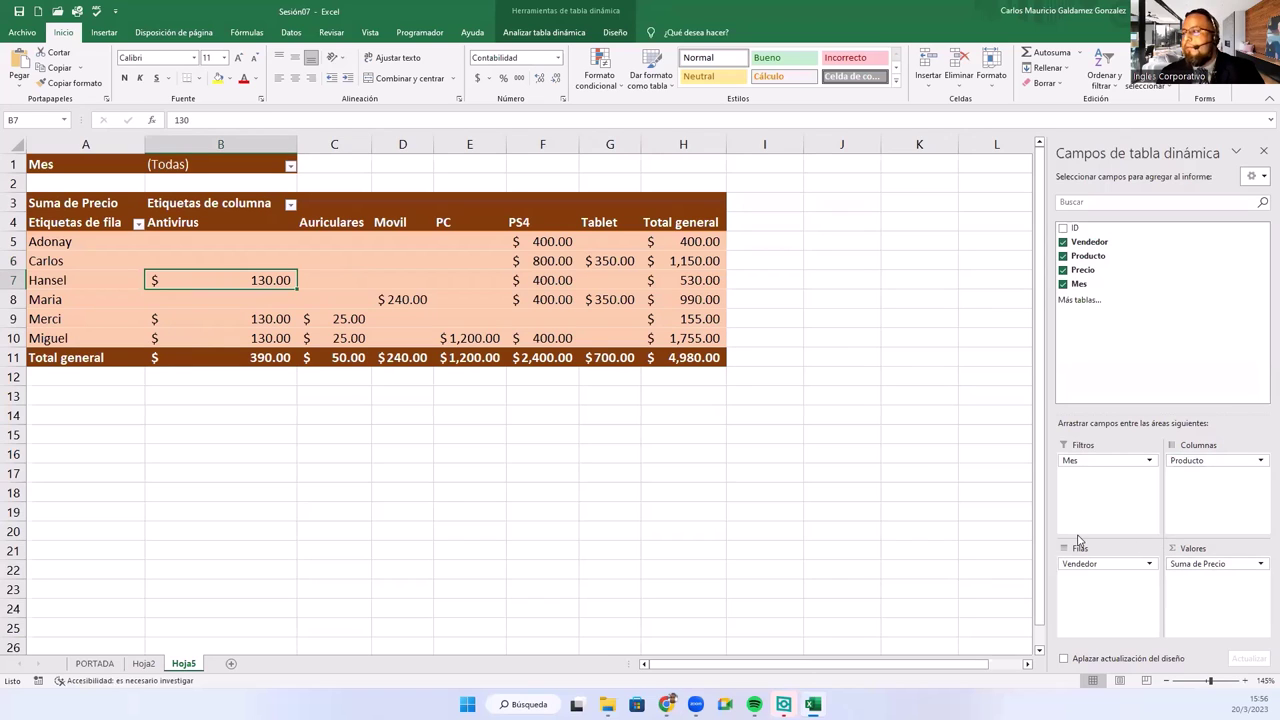
# Drag the Mes field out of the pivot table's Filtros area
pyautogui.click(330, 280)
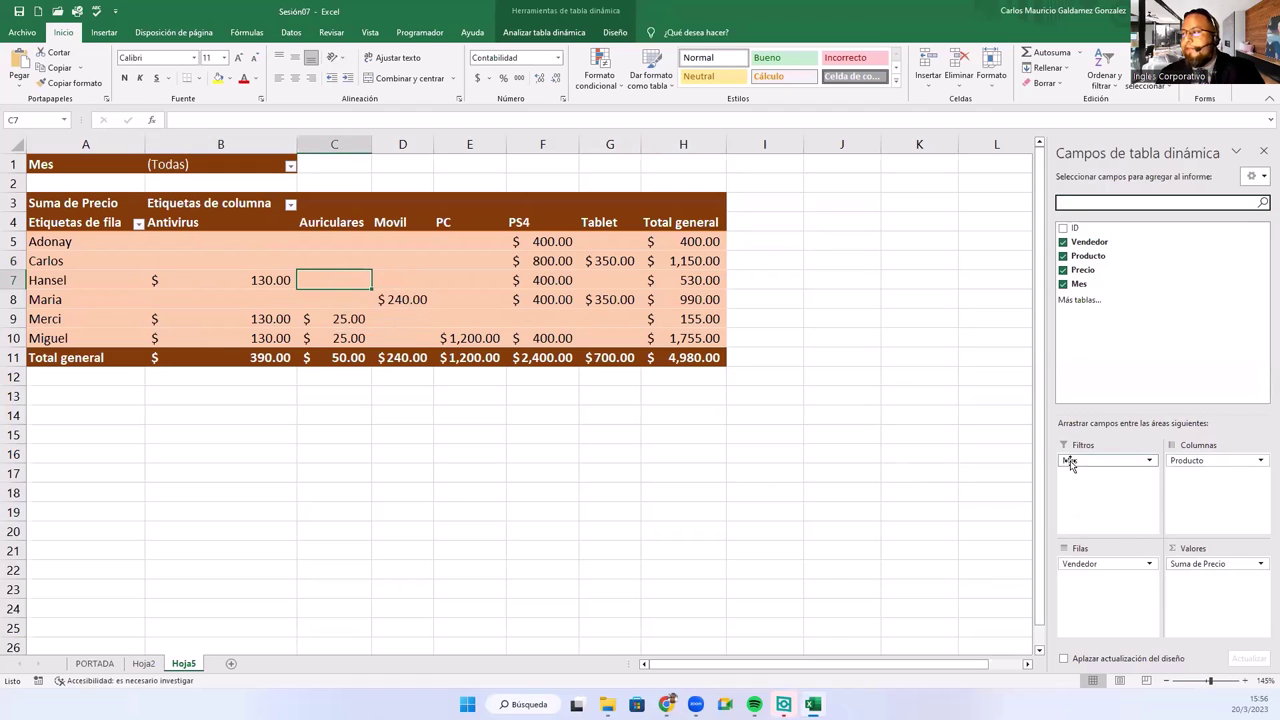
pyautogui.moveTo(1069, 461); pyautogui.dragTo(1107, 357)
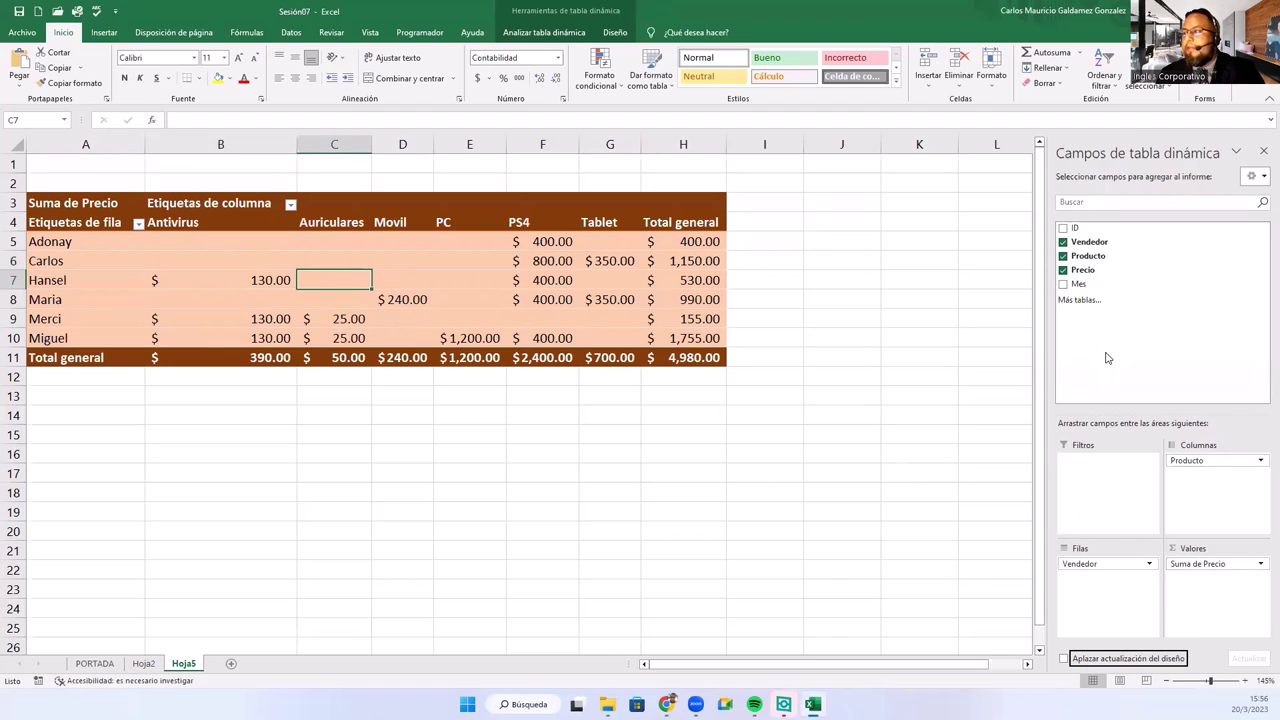
pyautogui.click(319, 299)
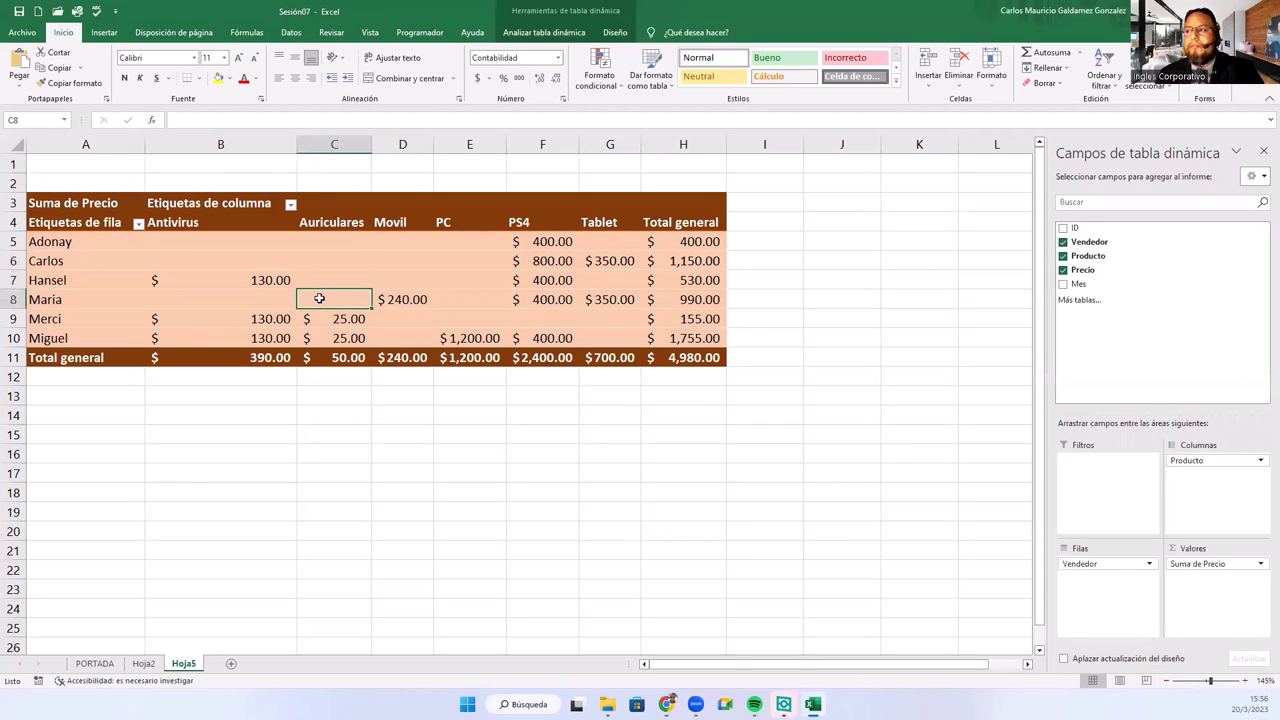
pyautogui.click(531, 37)
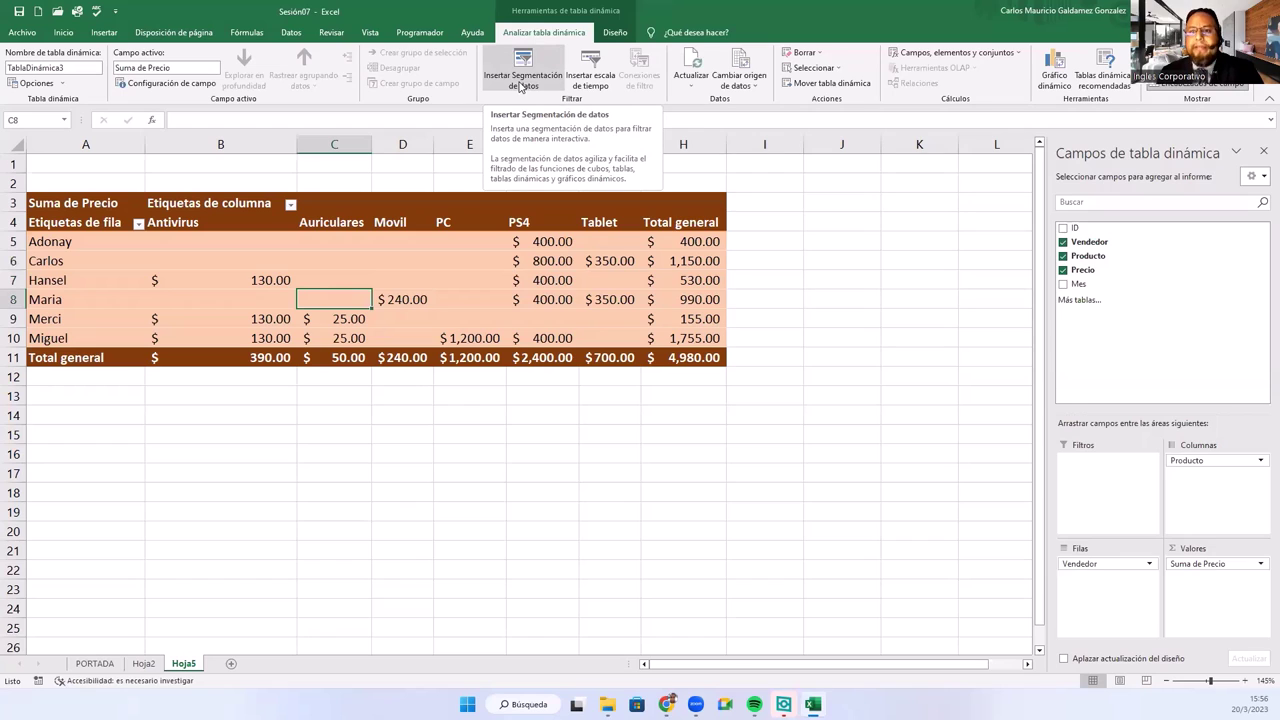
# Insert slicers for the Vendedor and Producto fields with Segmentación de datos
pyautogui.click(520, 86)
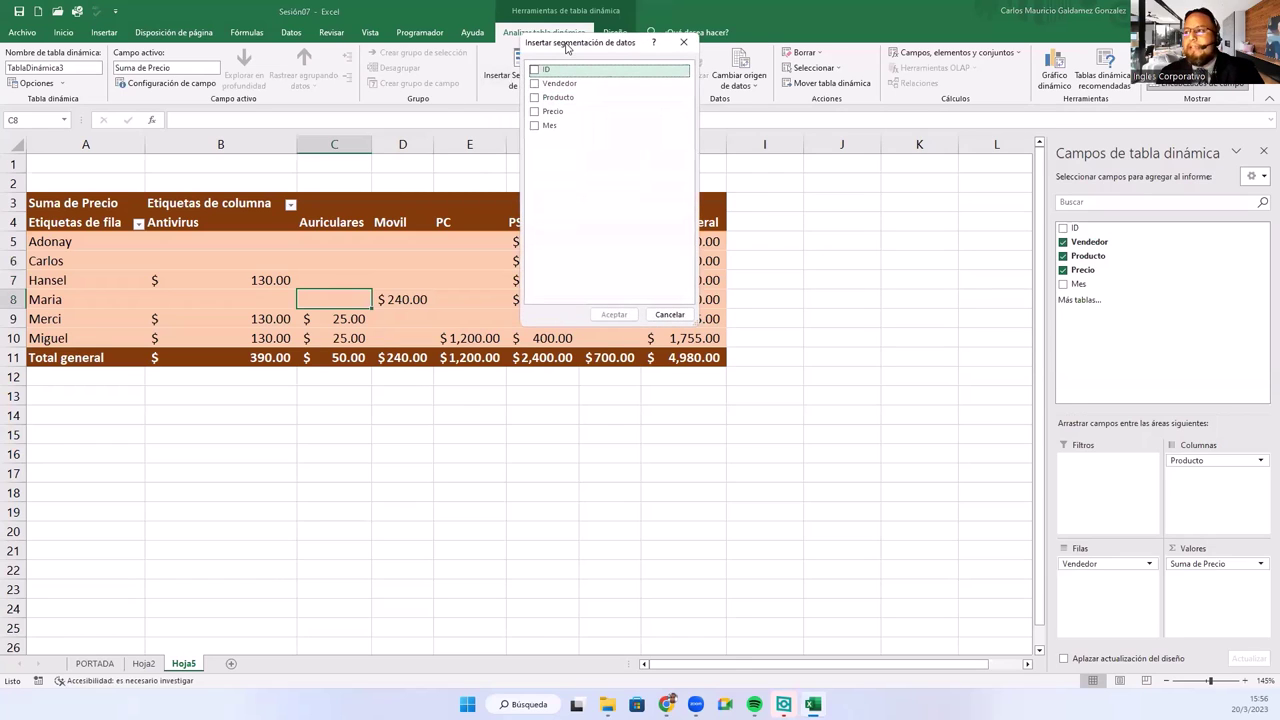
pyautogui.moveTo(566, 48); pyautogui.dragTo(467, 172)
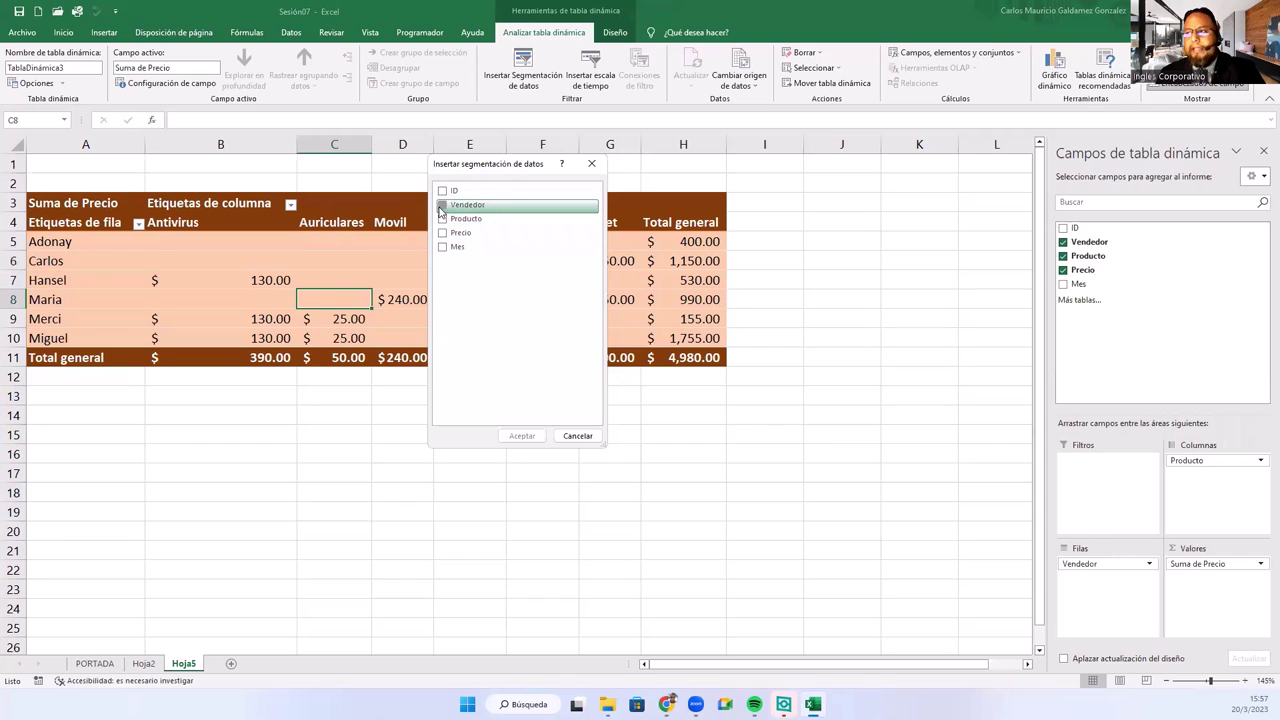
pyautogui.click(442, 205)
pyautogui.click(447, 221)
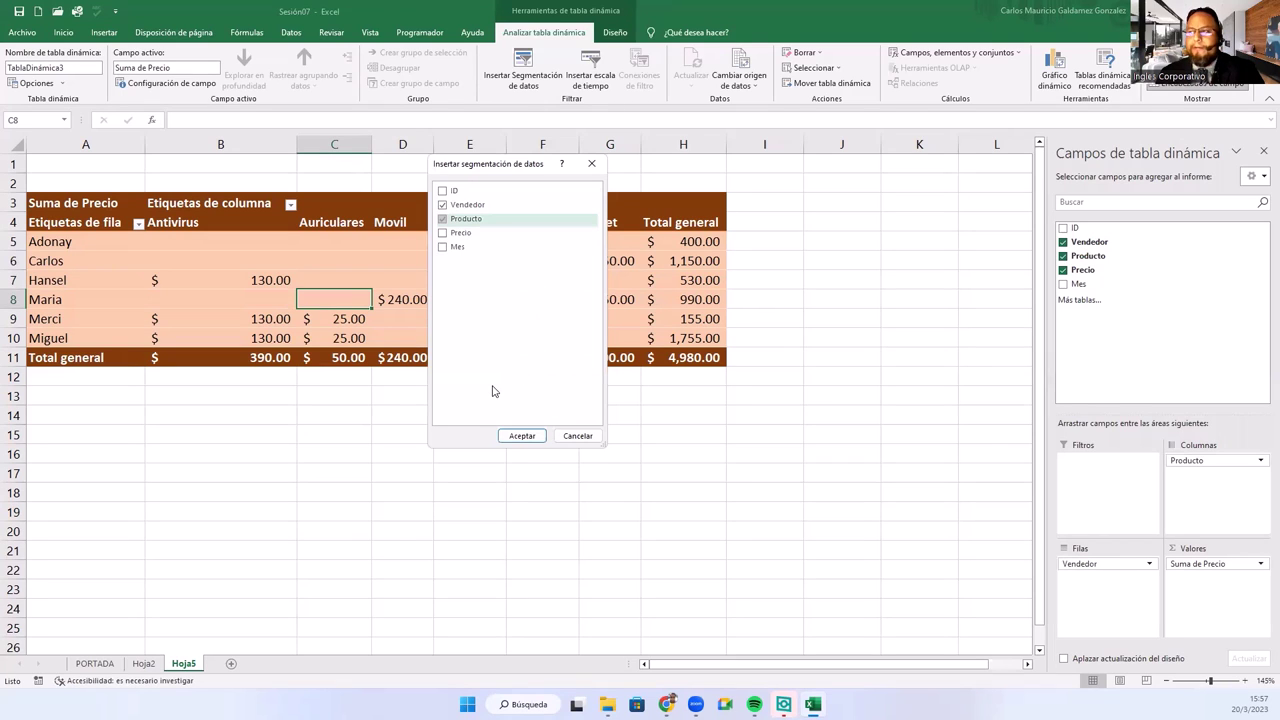
pyautogui.click(522, 441)
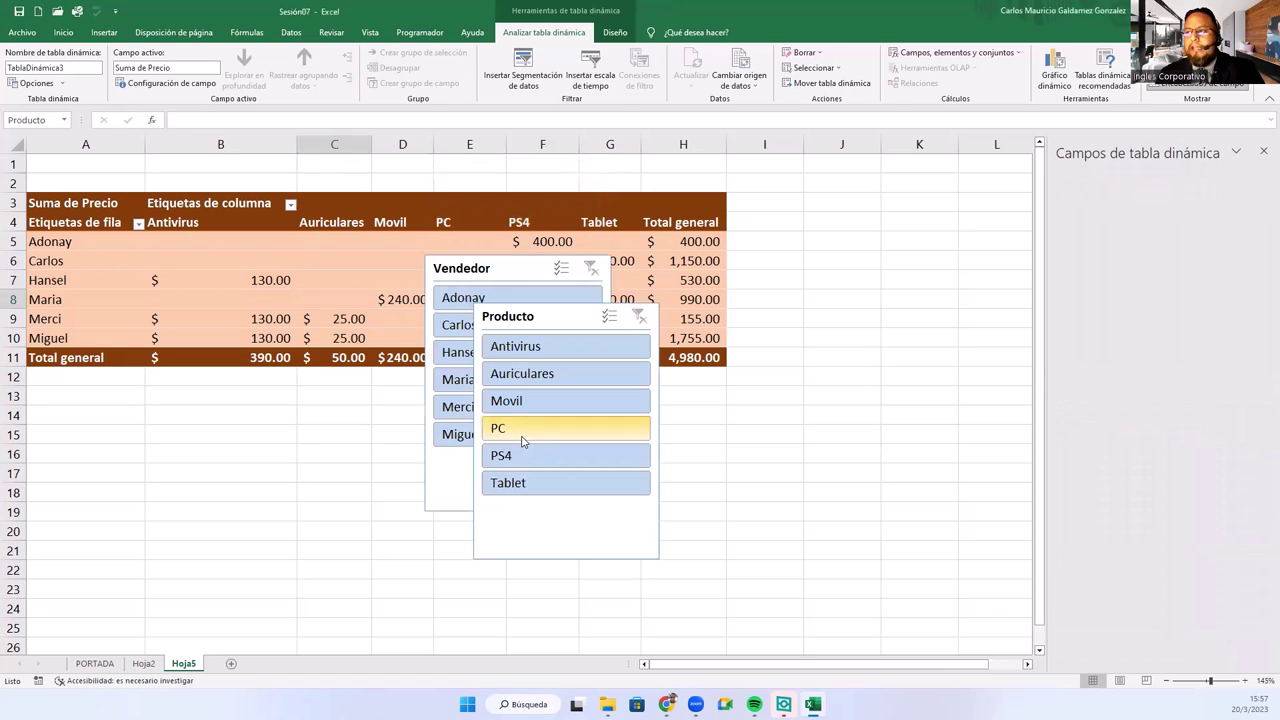
# Place the Producto slicer over columns I–K and Vendedor over L–M, tops aligned
pyautogui.moveTo(561, 320); pyautogui.dragTo(838, 214)
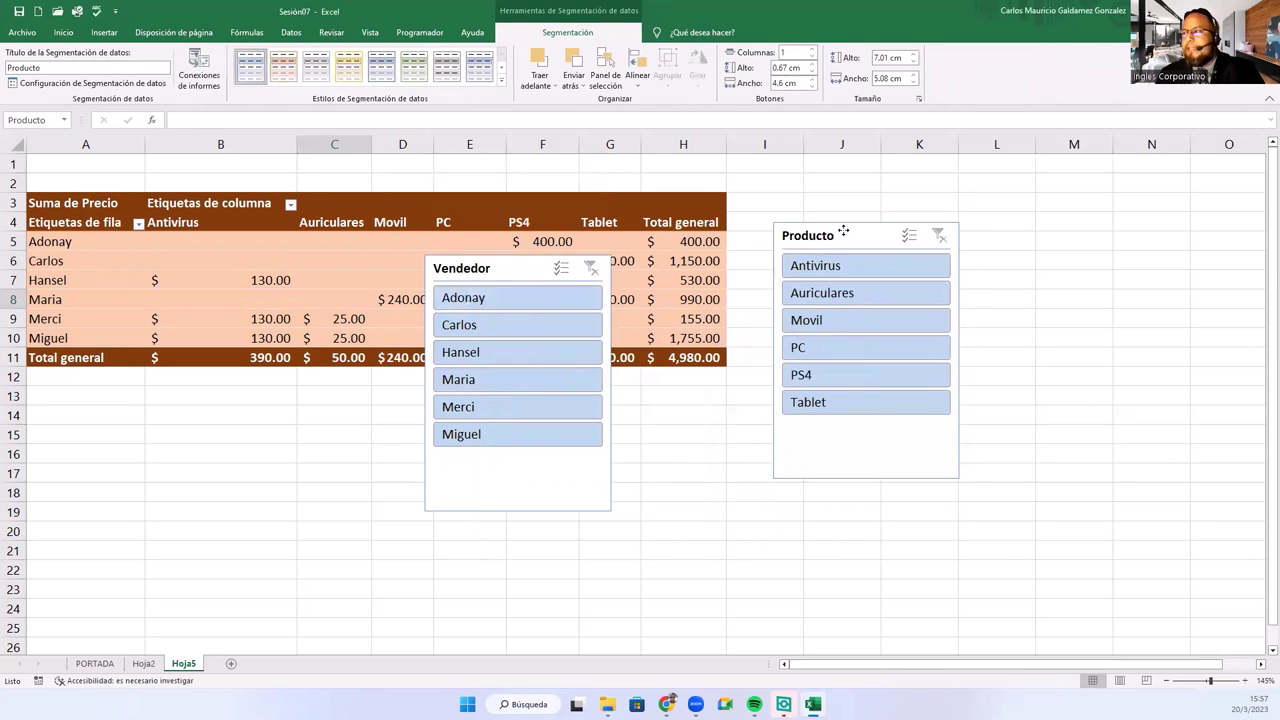
pyautogui.moveTo(528, 268); pyautogui.dragTo(1059, 207)
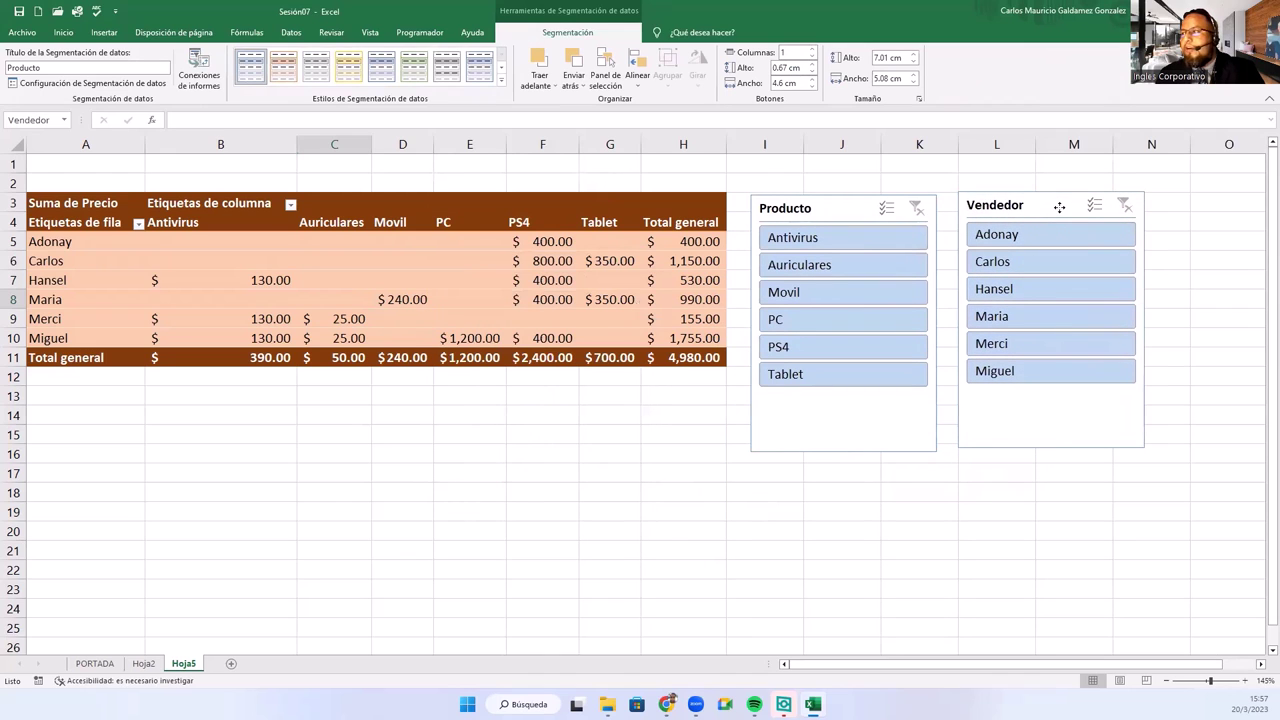
pyautogui.moveTo(832, 208); pyautogui.dragTo(832, 206)
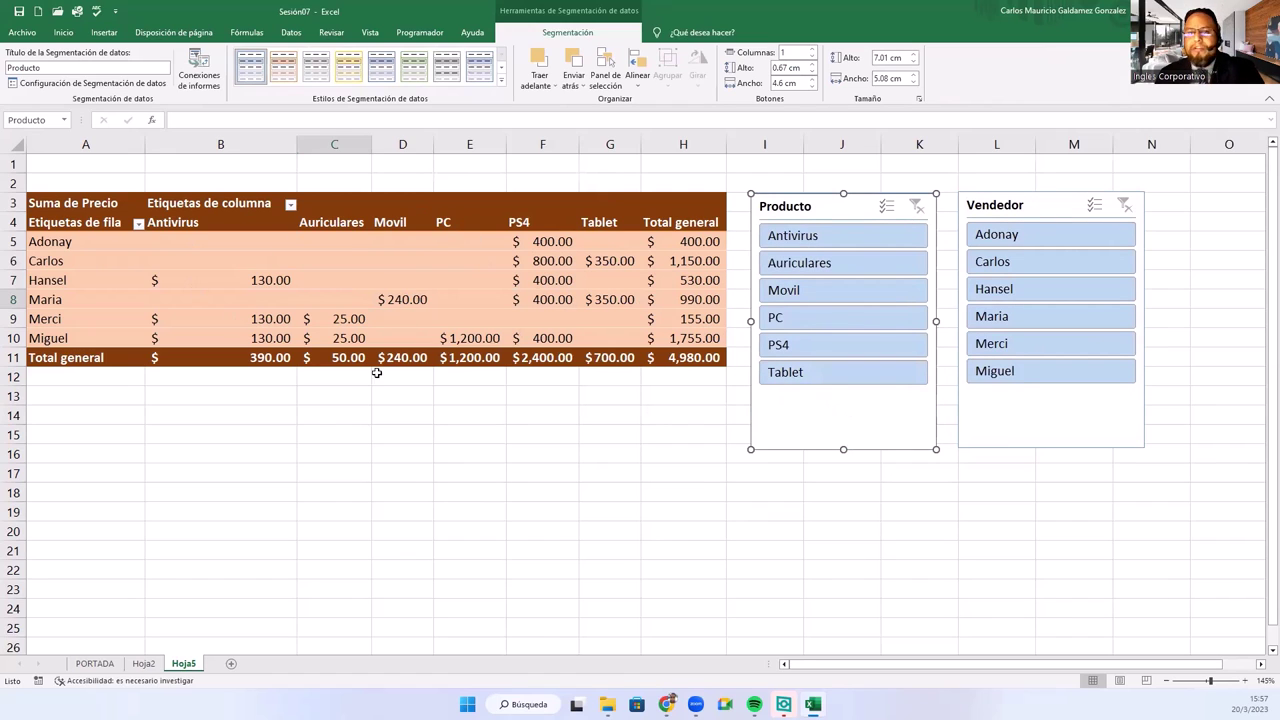
pyautogui.moveTo(394, 259)
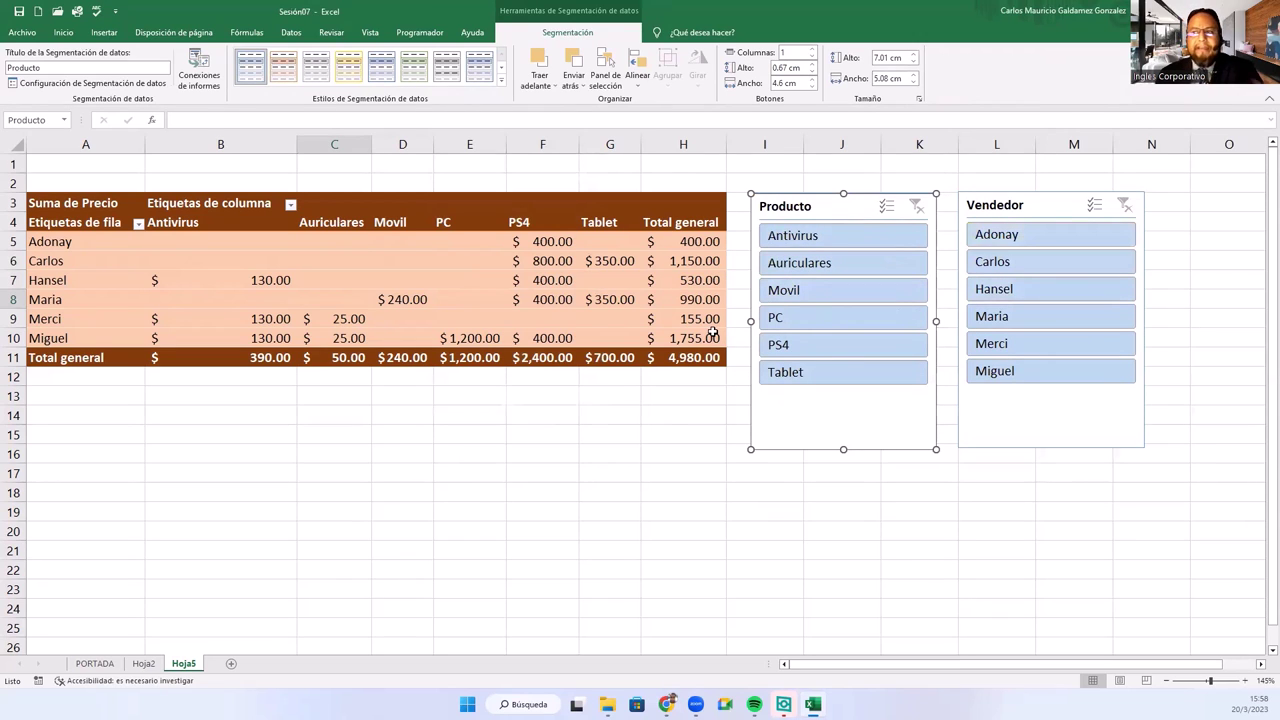
# Filter the pivot to Antivirus, Auriculares and Movil, plus a single seller in the Vendedor slicer
pyautogui.click(799, 240)
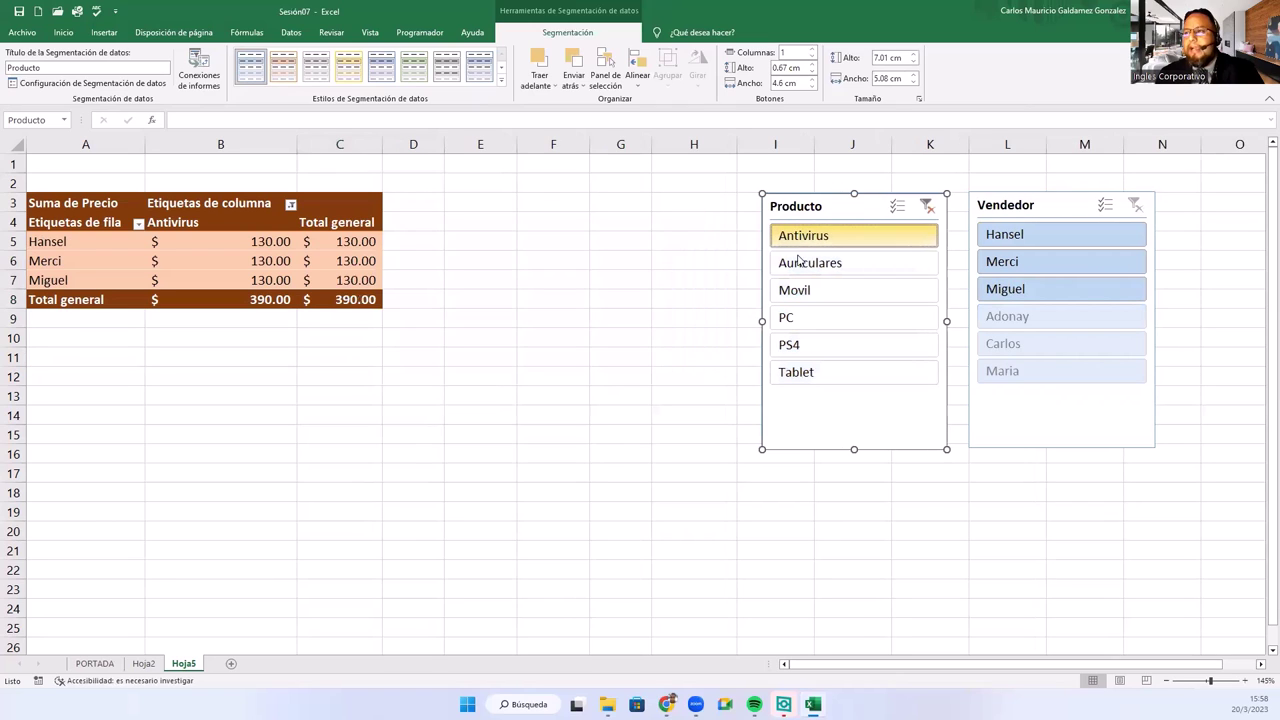
pyautogui.keyDown('ctrl'); pyautogui.click(799, 264); pyautogui.keyUp('ctrl')
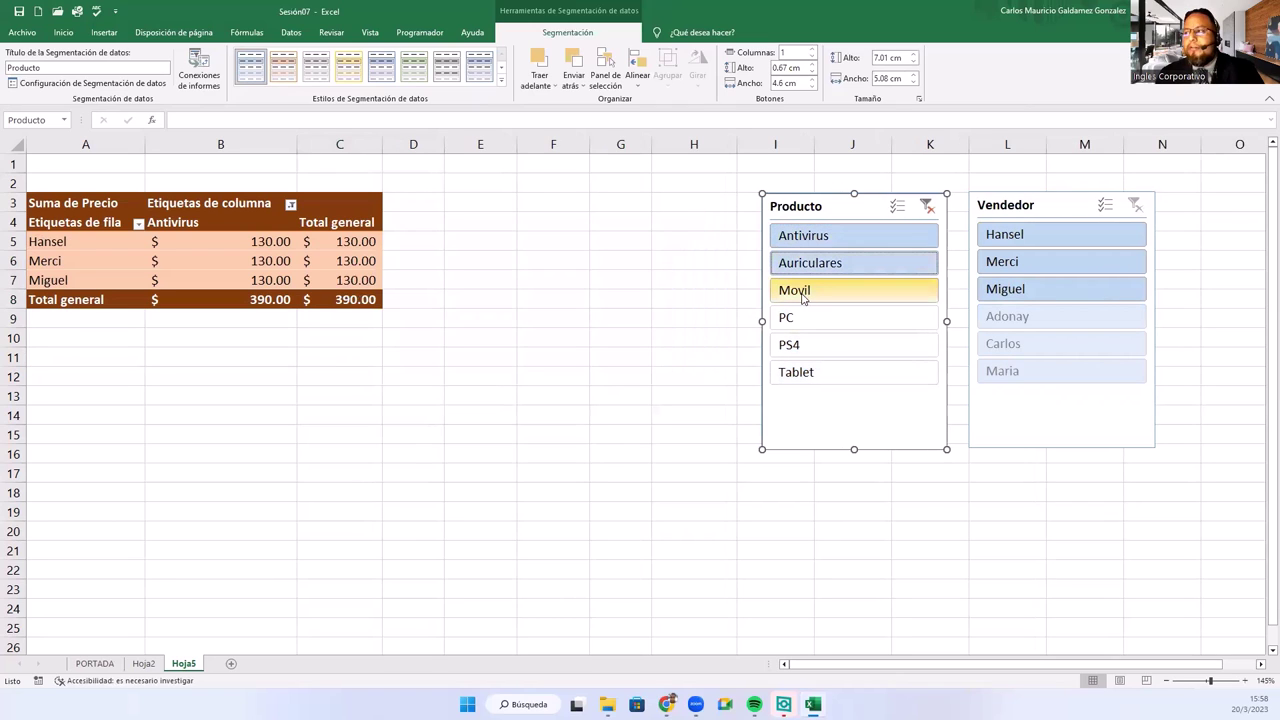
pyautogui.keyDown('ctrl'); pyautogui.click(800, 292); pyautogui.keyUp('ctrl')
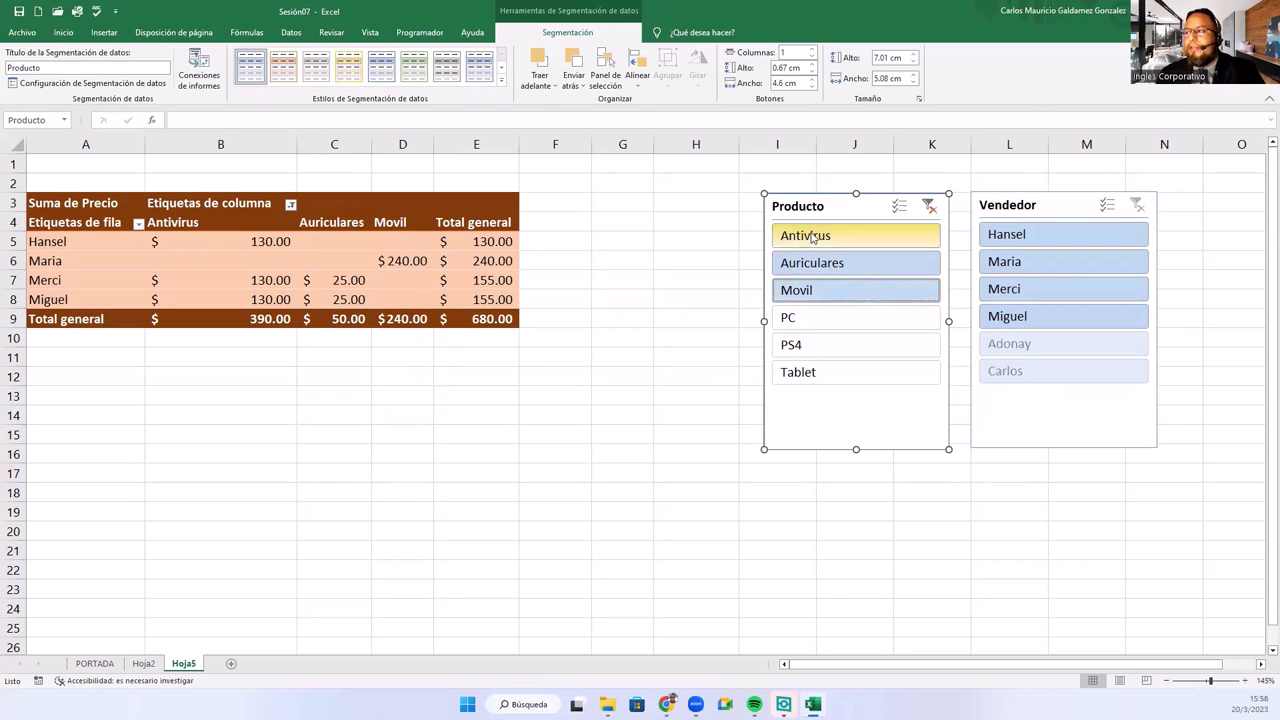
pyautogui.click(1028, 234)
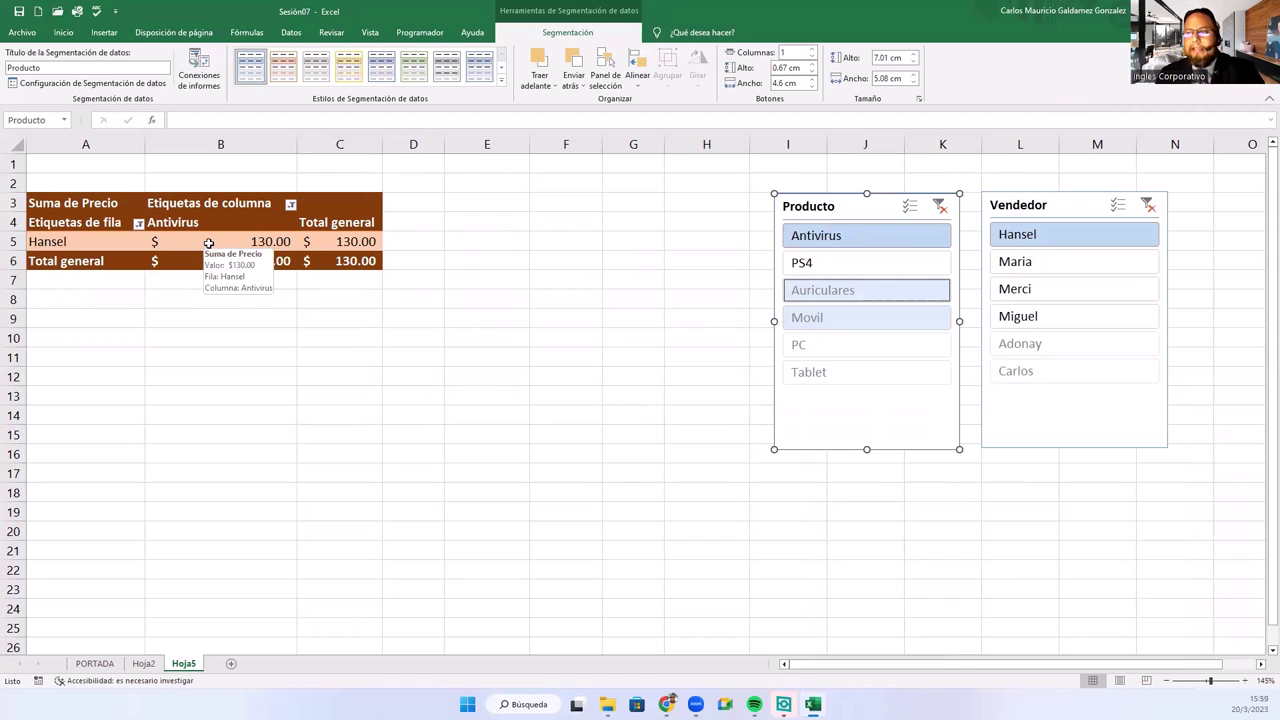
# Add two more sellers to the Vendedor slicer, showing three sellers' sales
pyautogui.keyDown('ctrl'); pyautogui.click(1017, 263); pyautogui.keyUp('ctrl')
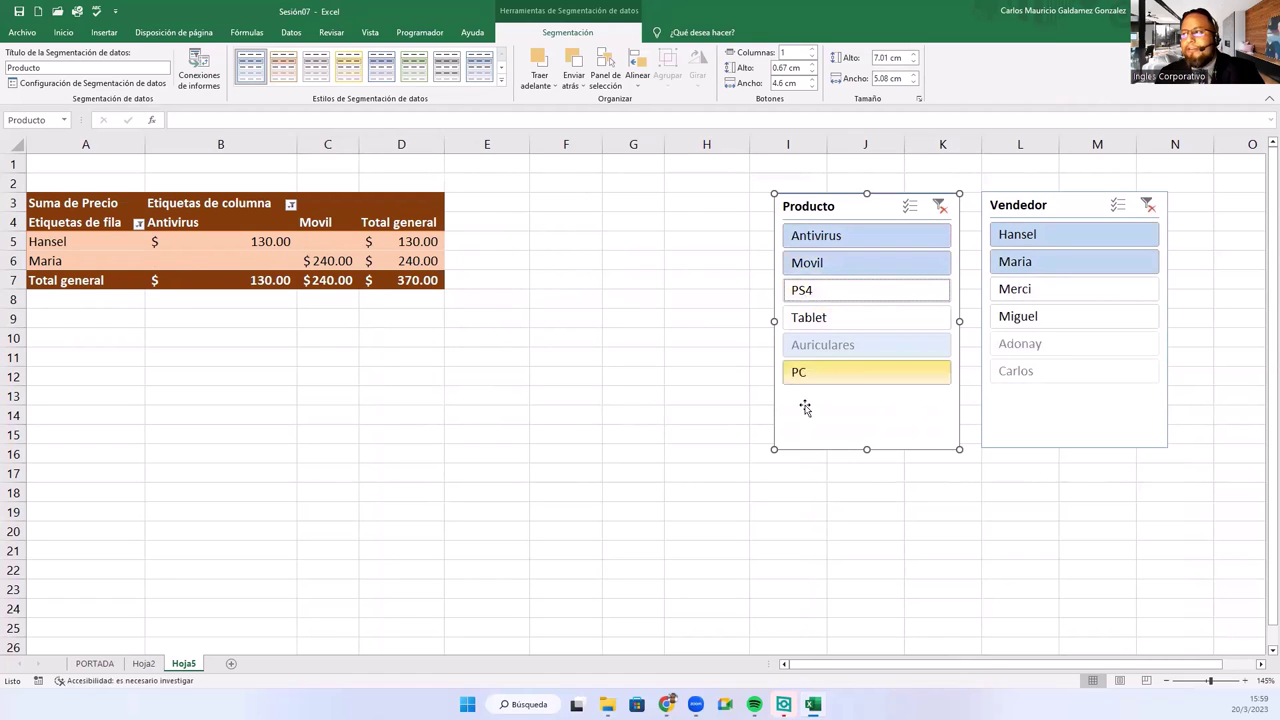
pyautogui.click(1034, 290)
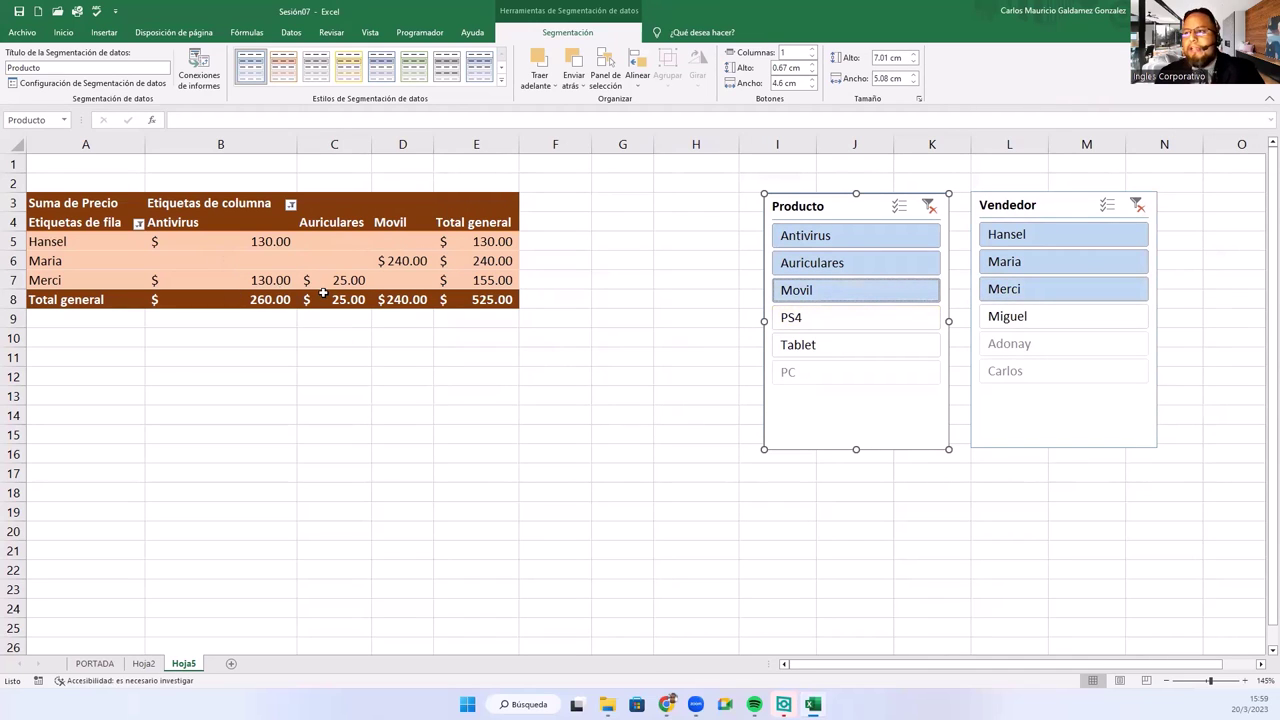
pyautogui.moveTo(262, 292)
# Clear both slicer filters, briefly test Antivirus, then clear the Producto filter again
pyautogui.click(930, 208)
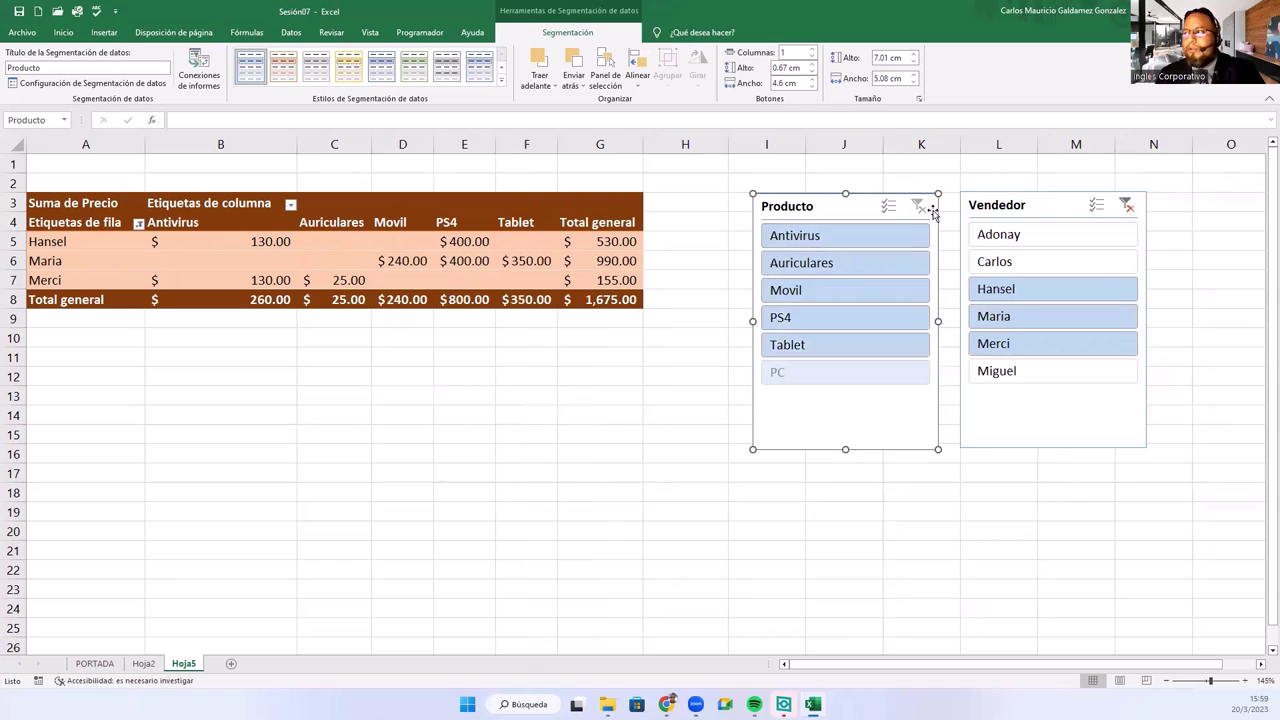
pyautogui.click(1126, 206)
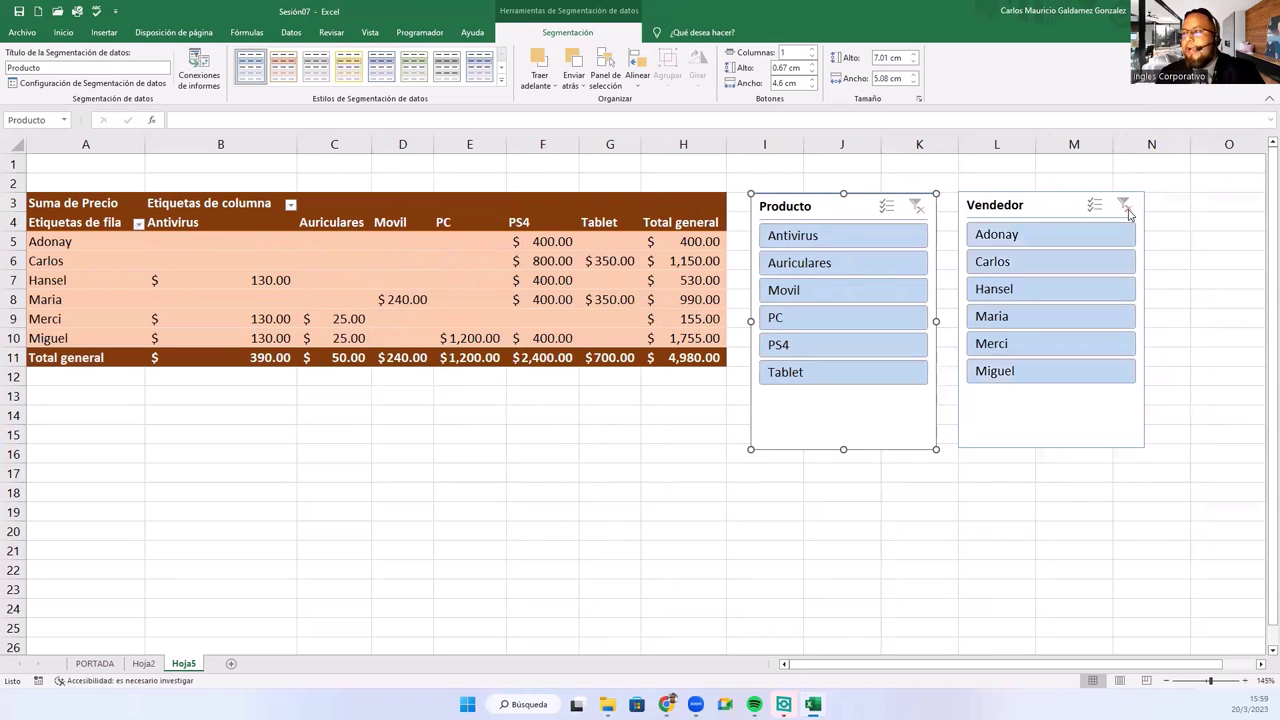
pyautogui.click(340, 280)
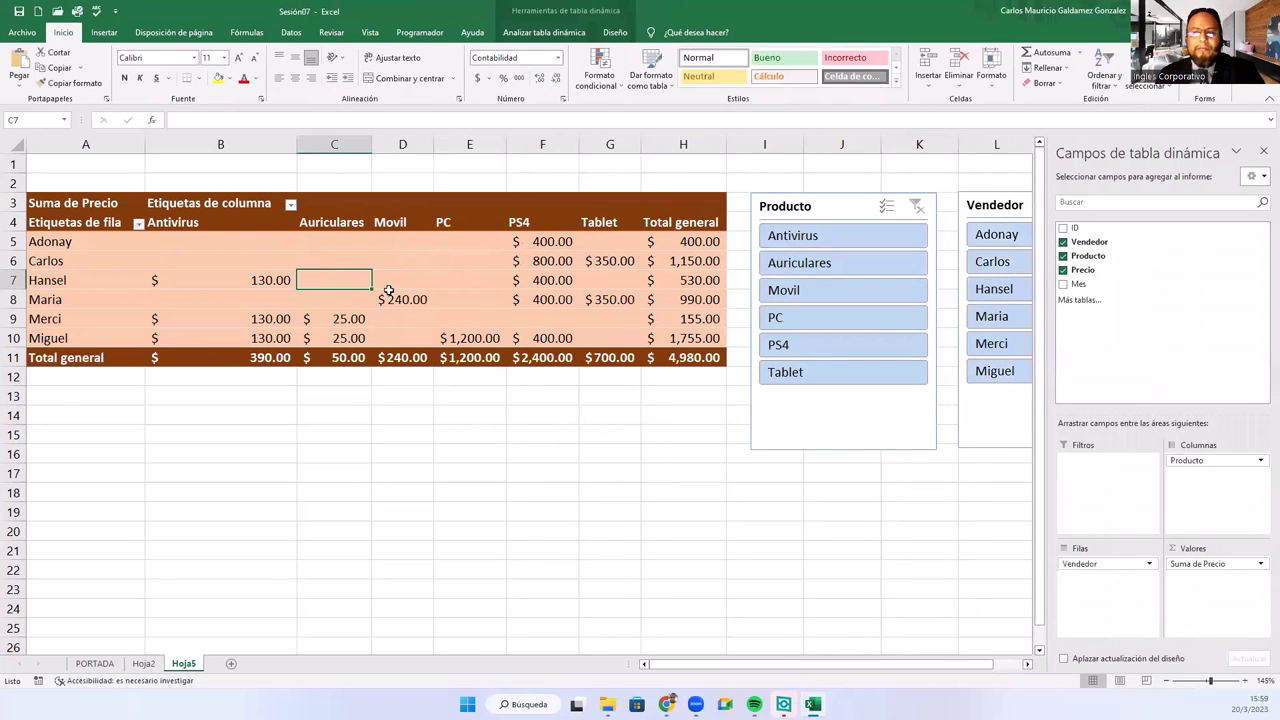
pyautogui.moveTo(388, 290)
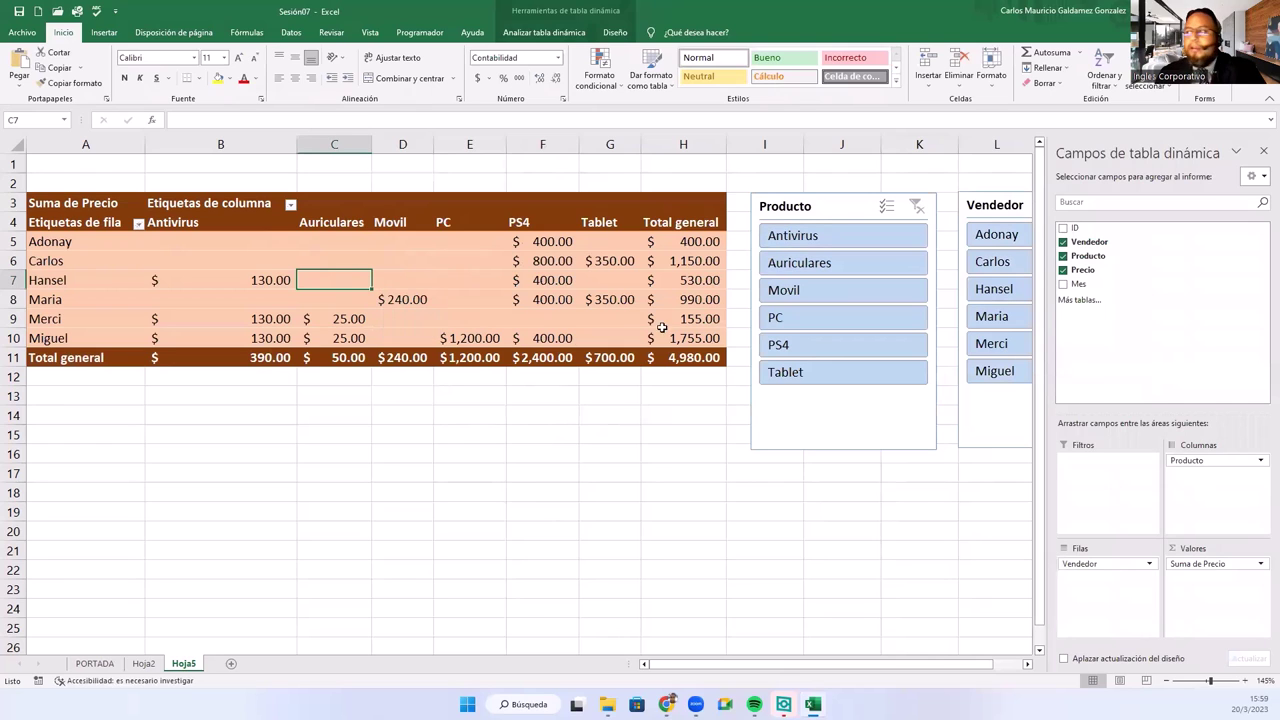
pyautogui.click(843, 239)
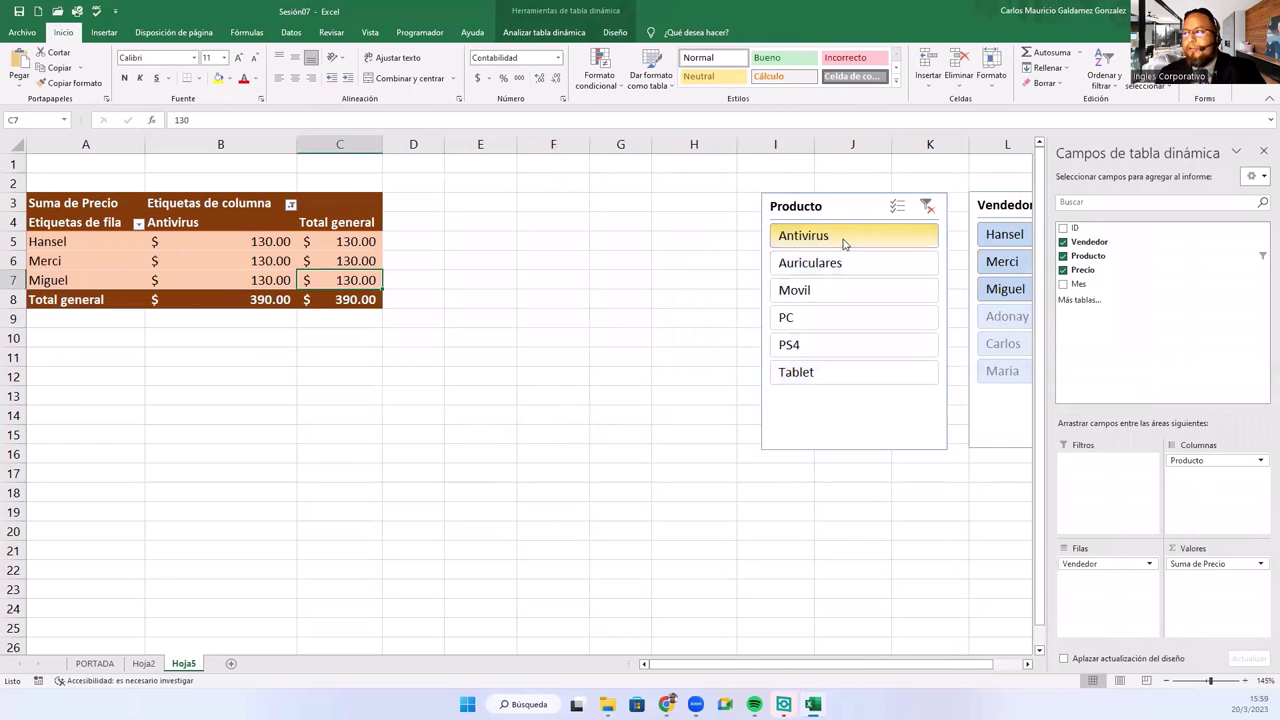
pyautogui.click(917, 206)
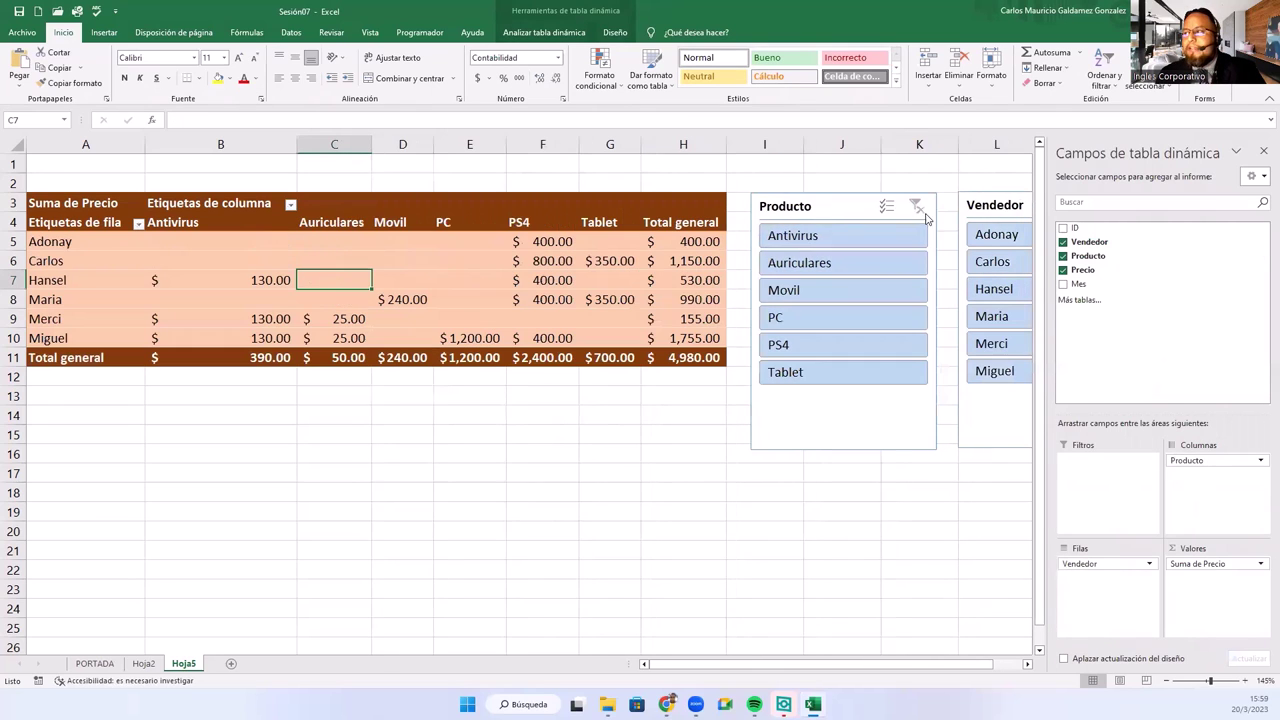
pyautogui.click(808, 208)
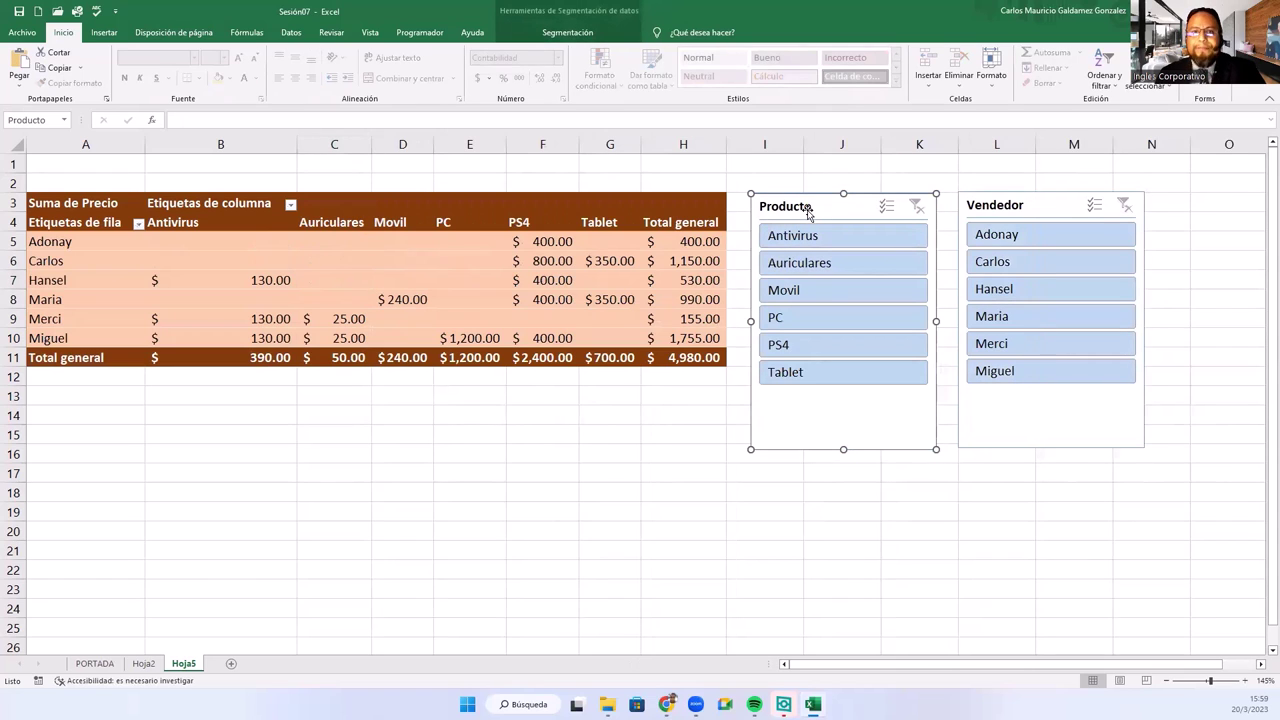